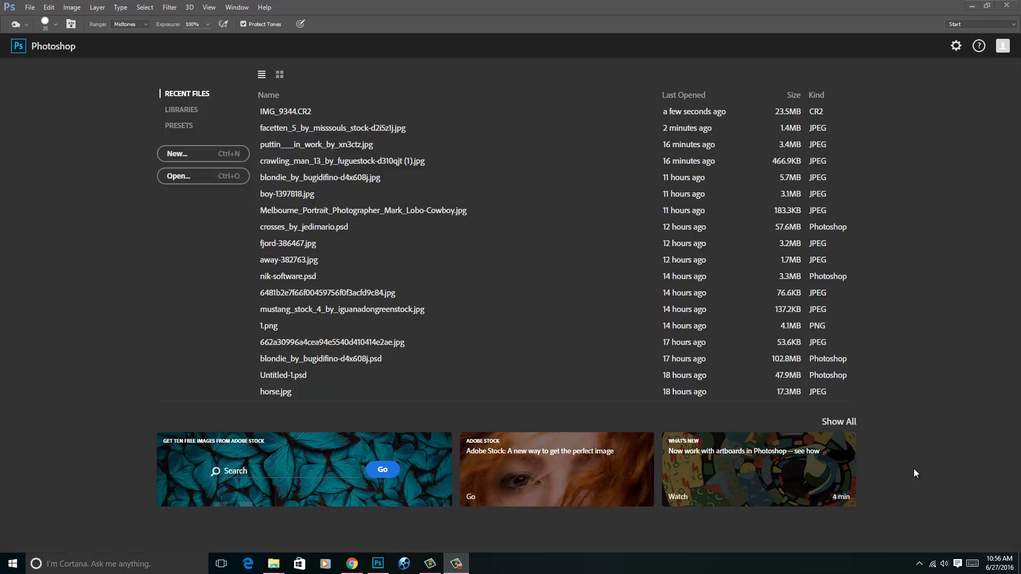
# Step: Open CL6A1456.JPG from the New folder on the Desktop
pyautogui.click(180, 176)
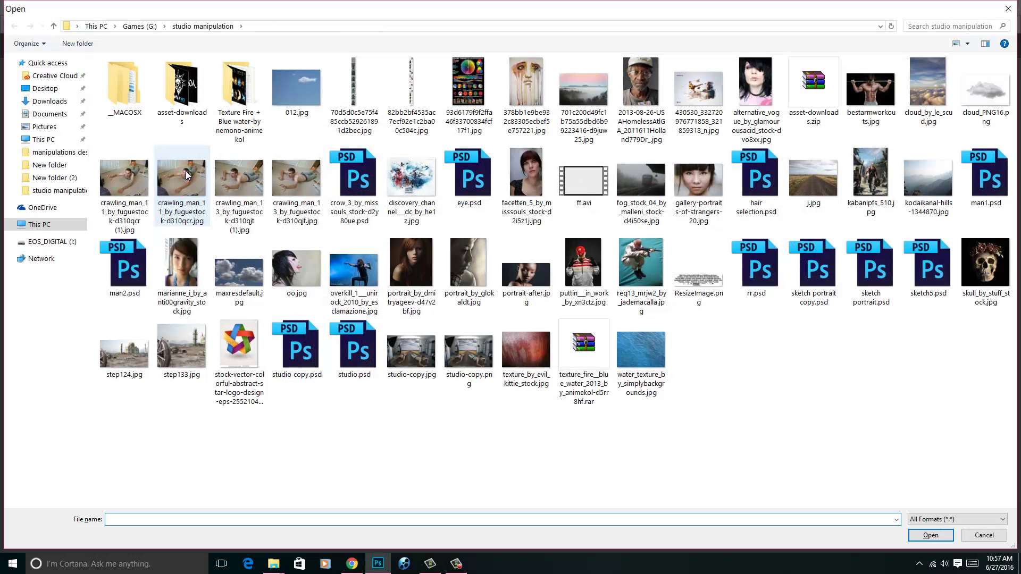
pyautogui.click(45, 88)
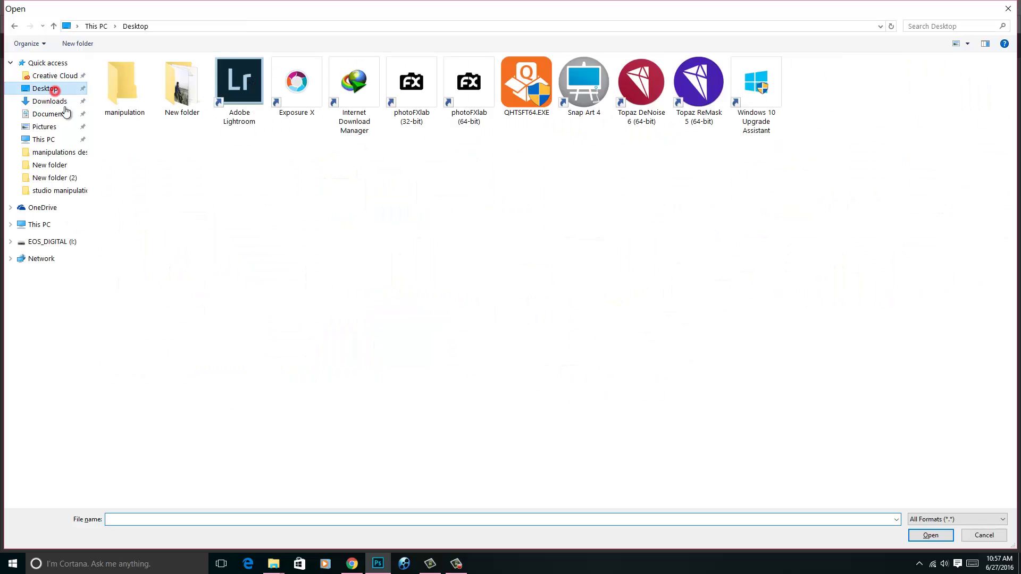
pyautogui.doubleClick(178, 95)
pyautogui.doubleClick(133, 100)
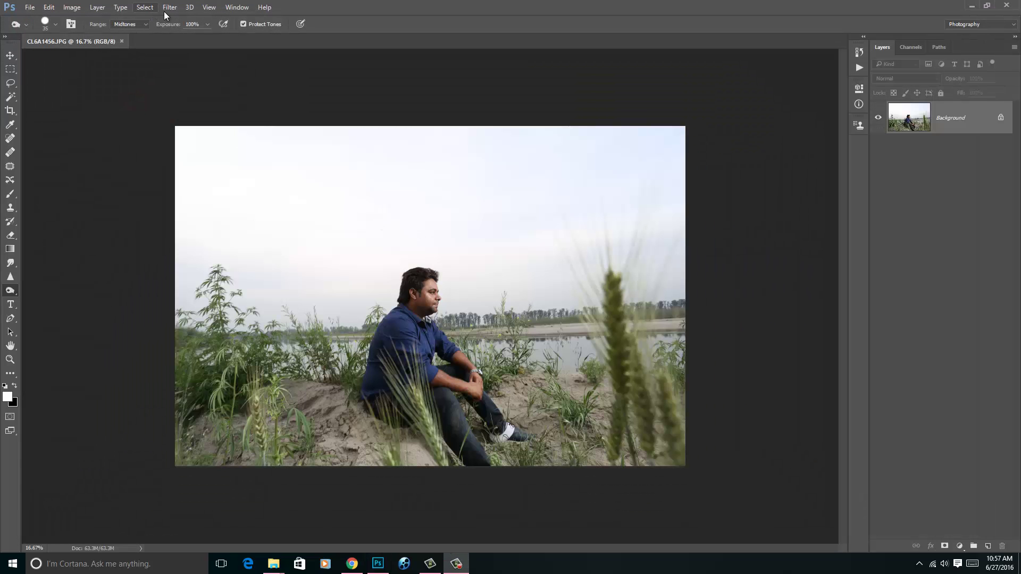
pyautogui.click(168, 8)
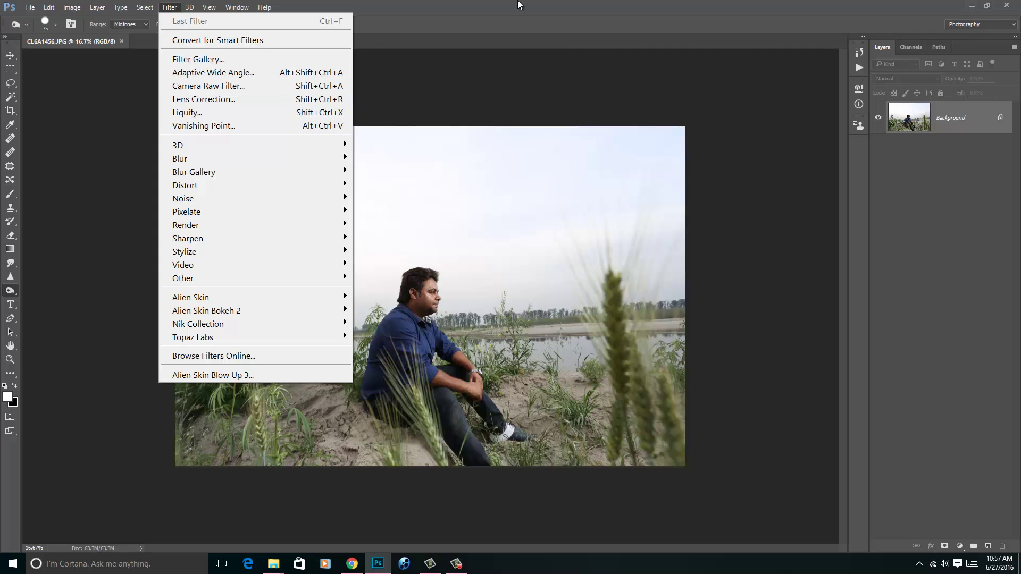
# Step: From File Explorer, open the raw file IMG_9344.CR2 with Adobe Photoshop CC 2015.5
pyautogui.hotkey('alt', 'Tab')
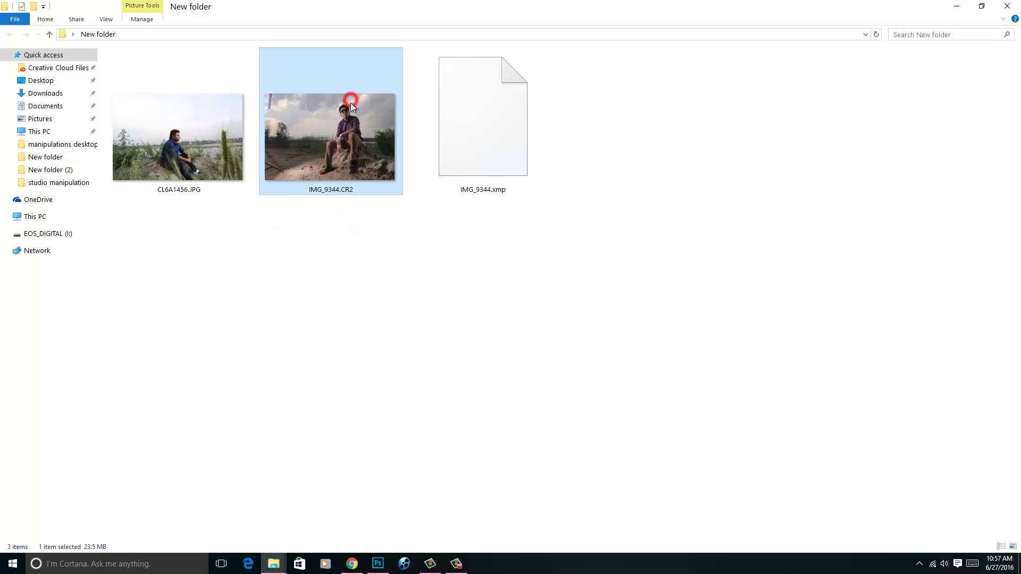
pyautogui.click(195, 193)
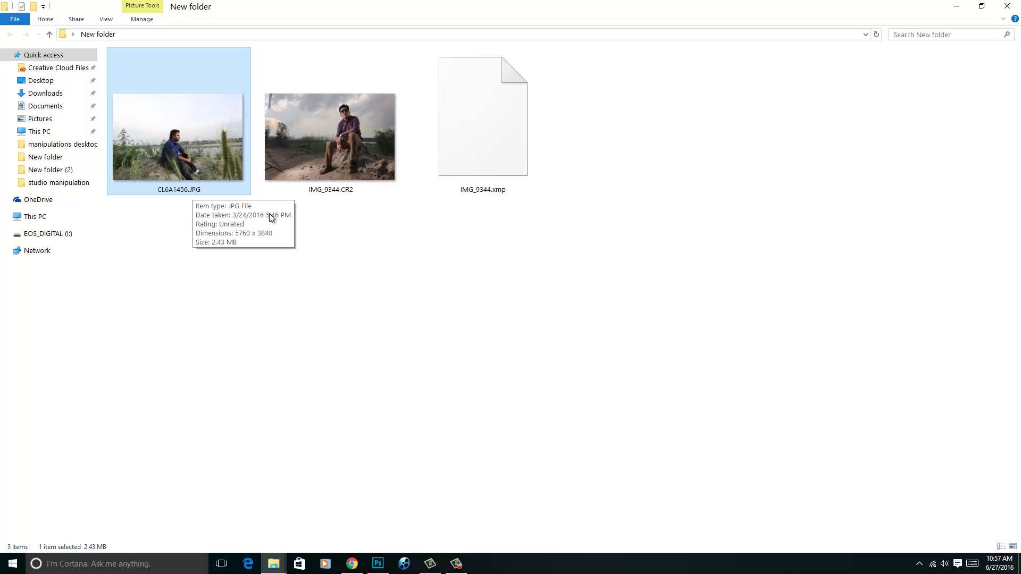
pyautogui.click(331, 199)
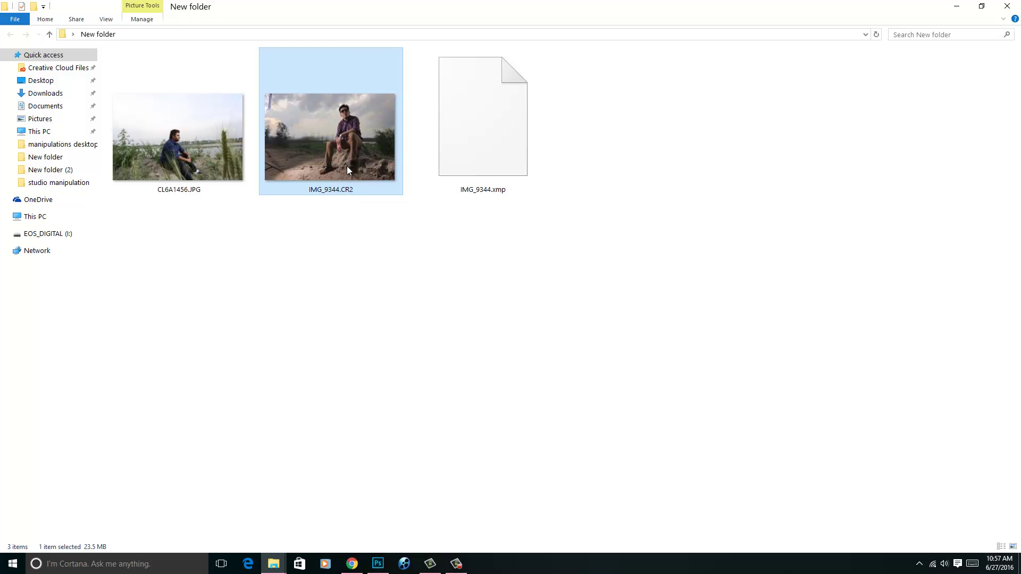
pyautogui.rightClick(362, 147)
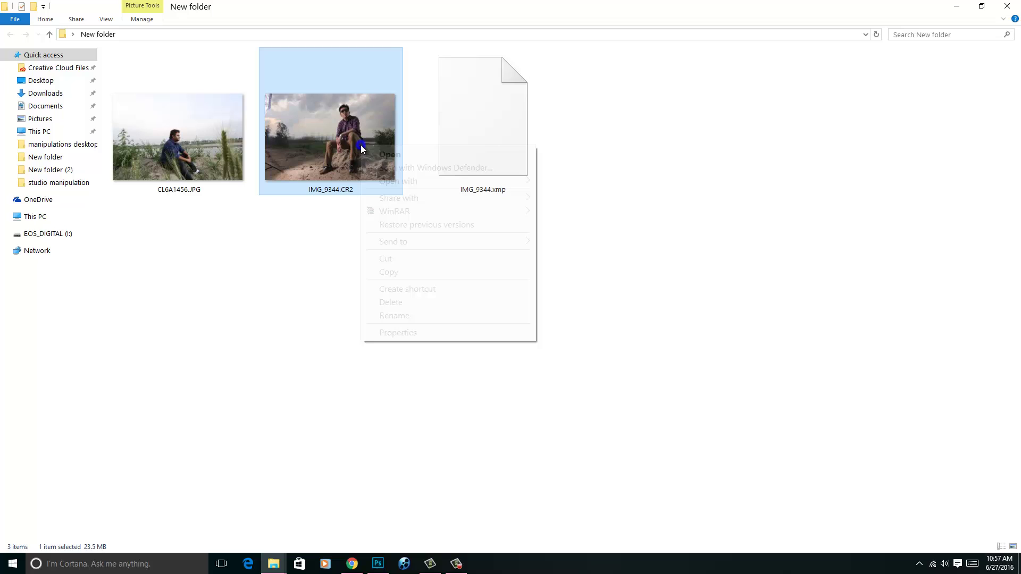
pyautogui.moveTo(422, 181)
pyautogui.click(587, 184)
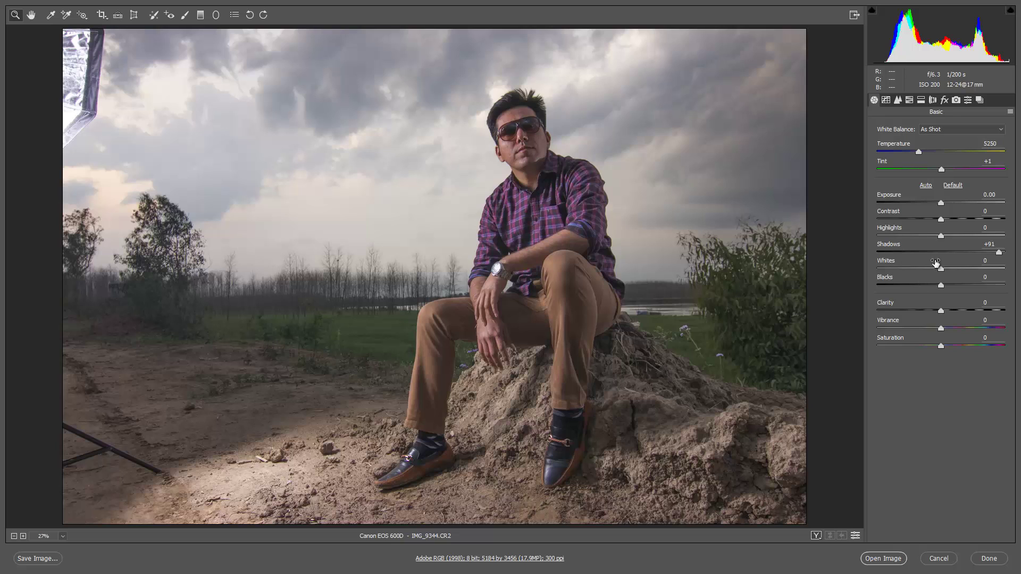
# Step: Set Shadows to +100 and Temperature to 4700, then open the raw photo in Photoshop
pyautogui.moveTo(998, 253)
pyautogui.mouseDown()
pyautogui.moveTo(971, 257)
pyautogui.moveTo(1005, 263)
pyautogui.mouseUp()
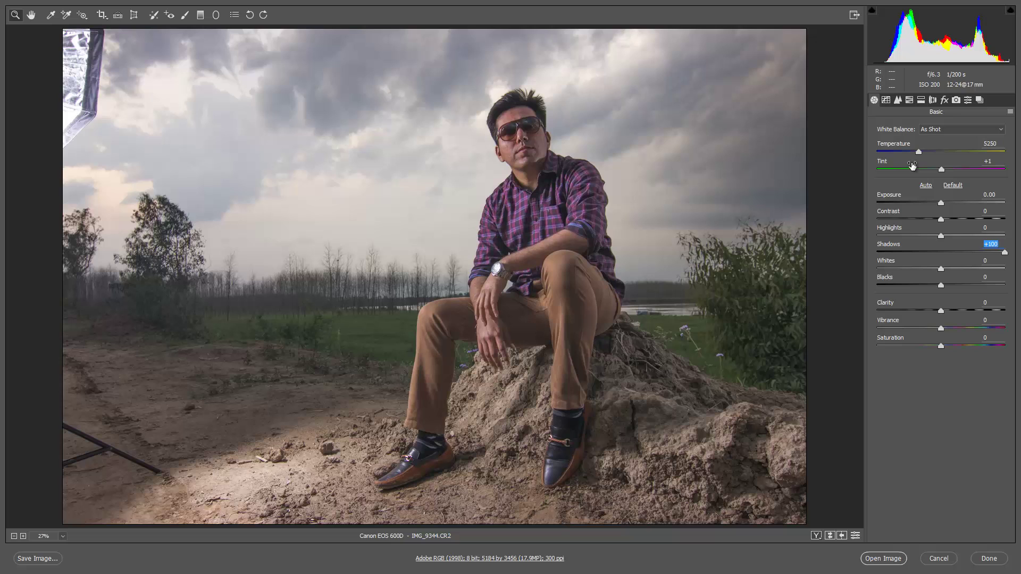
pyautogui.moveTo(917, 152)
pyautogui.mouseDown()
pyautogui.moveTo(906, 155)
pyautogui.moveTo(939, 156)
pyautogui.moveTo(911, 155)
pyautogui.mouseUp()
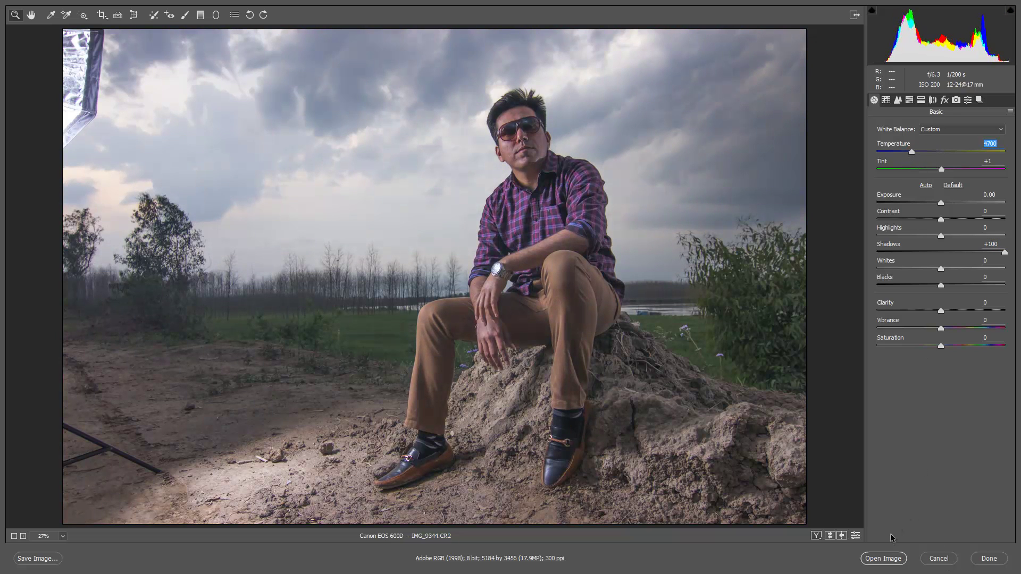
pyautogui.click(883, 559)
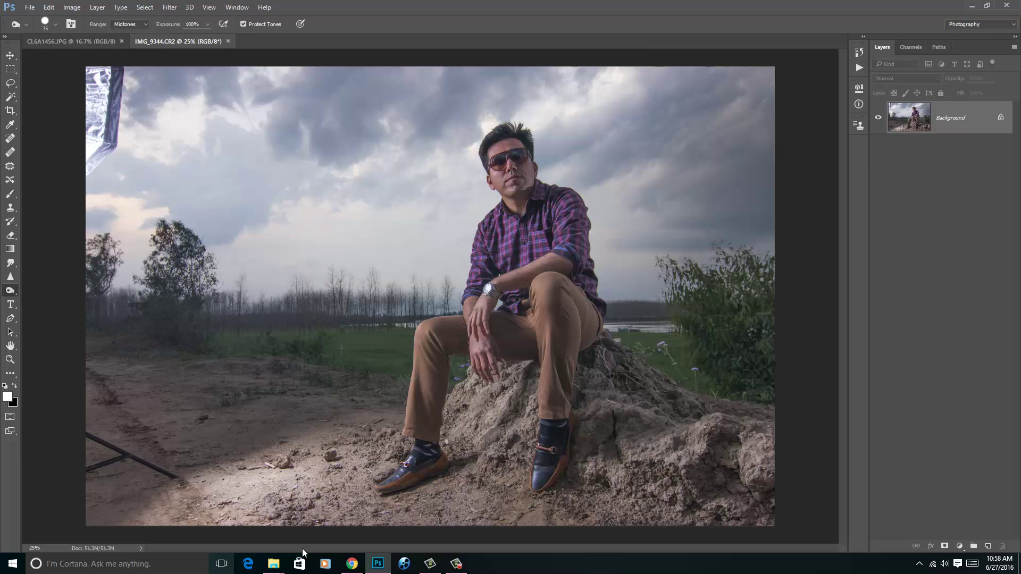
# Step: From the New folder Explorer window, open CL6A1456.JPG with Adobe Photoshop CC 2015.5
pyautogui.click(273, 564)
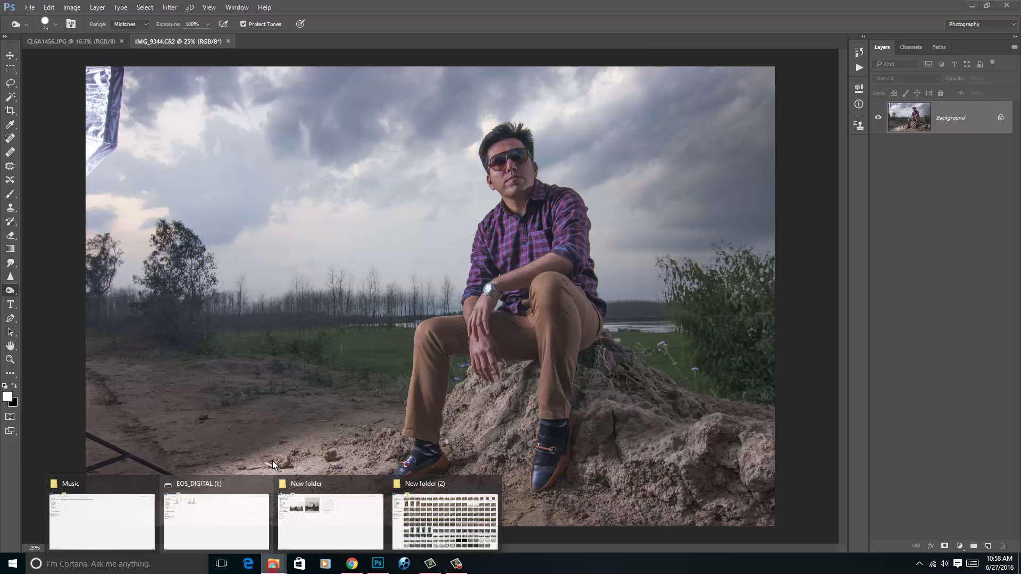
pyautogui.click(335, 540)
pyautogui.click(290, 375)
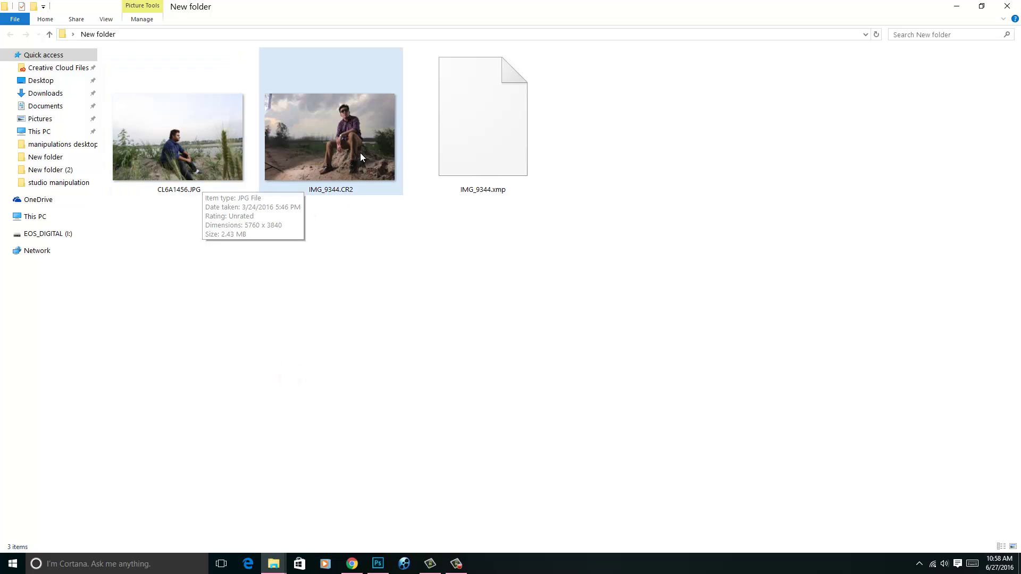
pyautogui.click(200, 170)
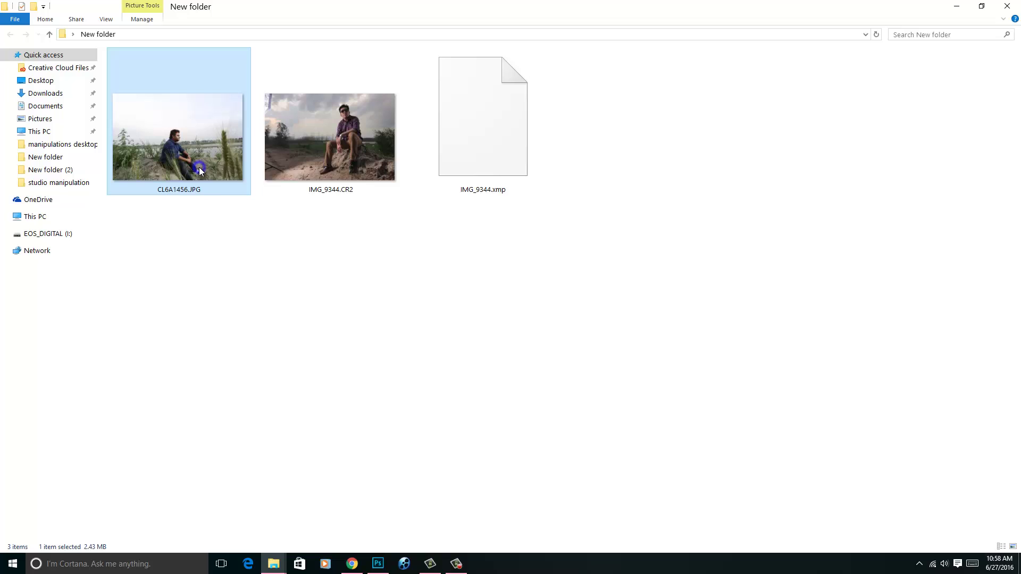
pyautogui.rightClick(200, 169)
pyautogui.moveTo(297, 290)
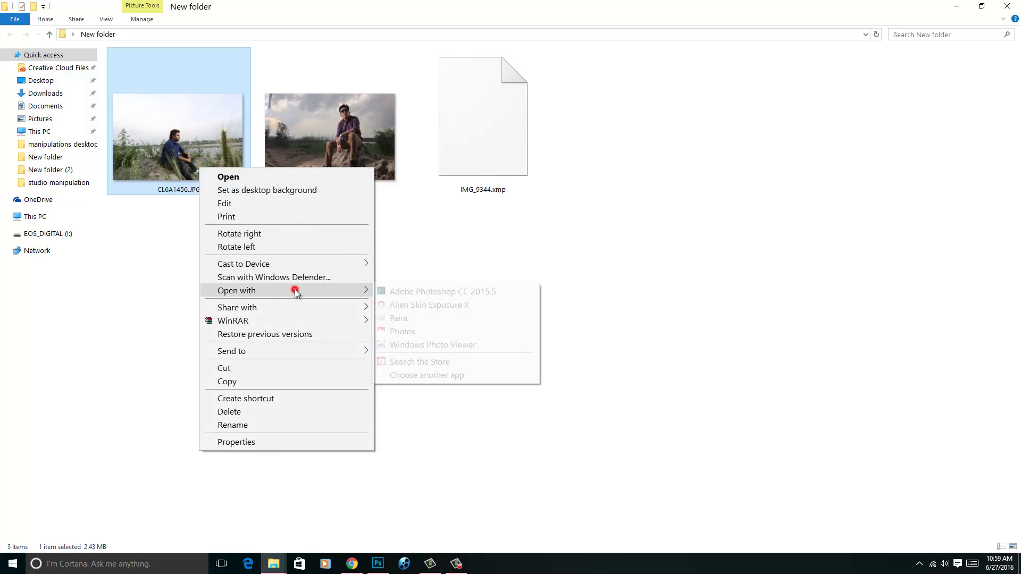
pyautogui.click(404, 289)
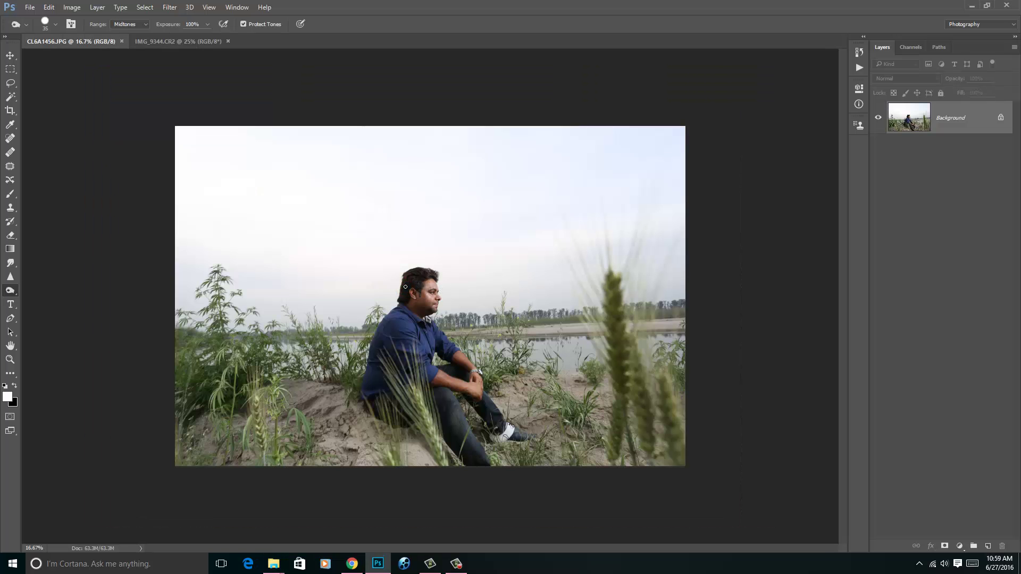
# Step: Close IMG_9344.CR2 without saving, then close CL6A1456
pyautogui.click(178, 41)
pyautogui.click(232, 41)
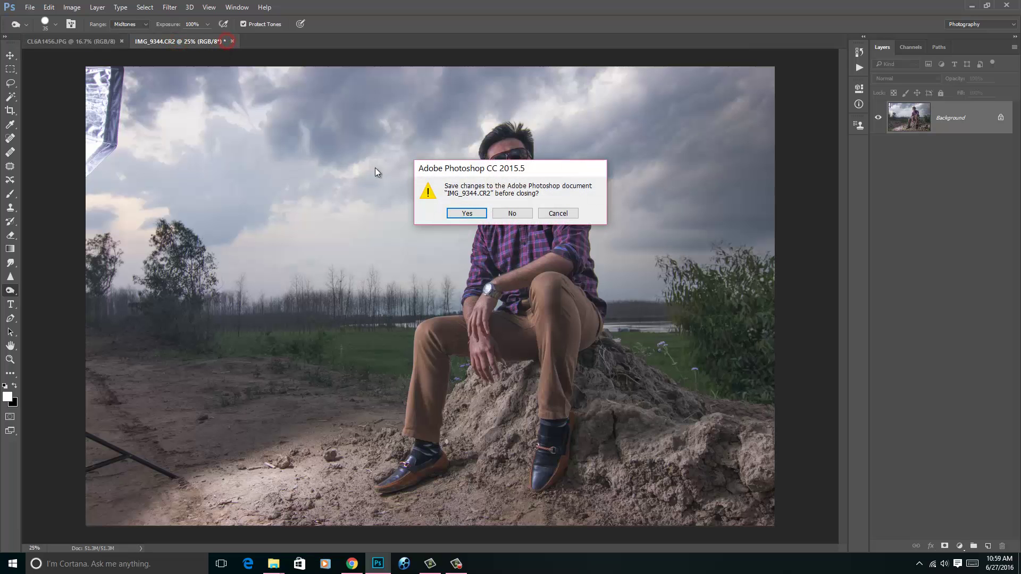
pyautogui.click(502, 212)
pyautogui.click(123, 41)
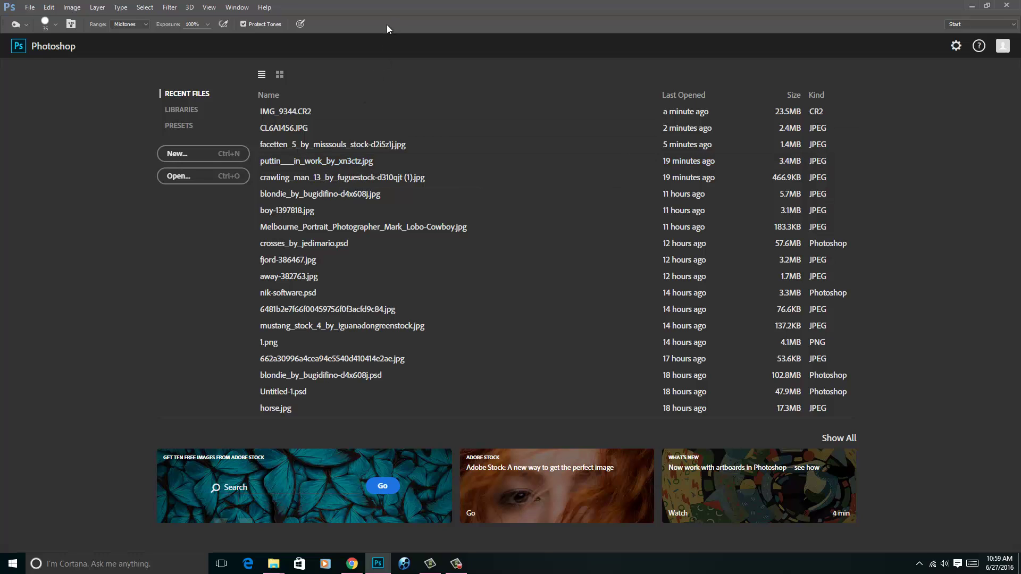
# Step: Use File > Open As to open CL6A1456.JPG in Camera Raw format
pyautogui.click(31, 9)
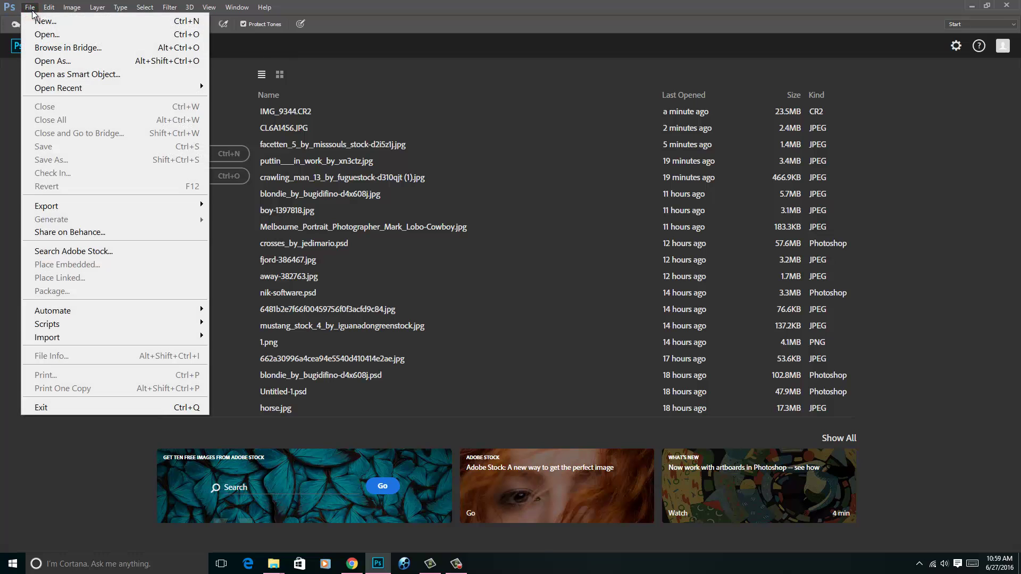
pyautogui.click(50, 61)
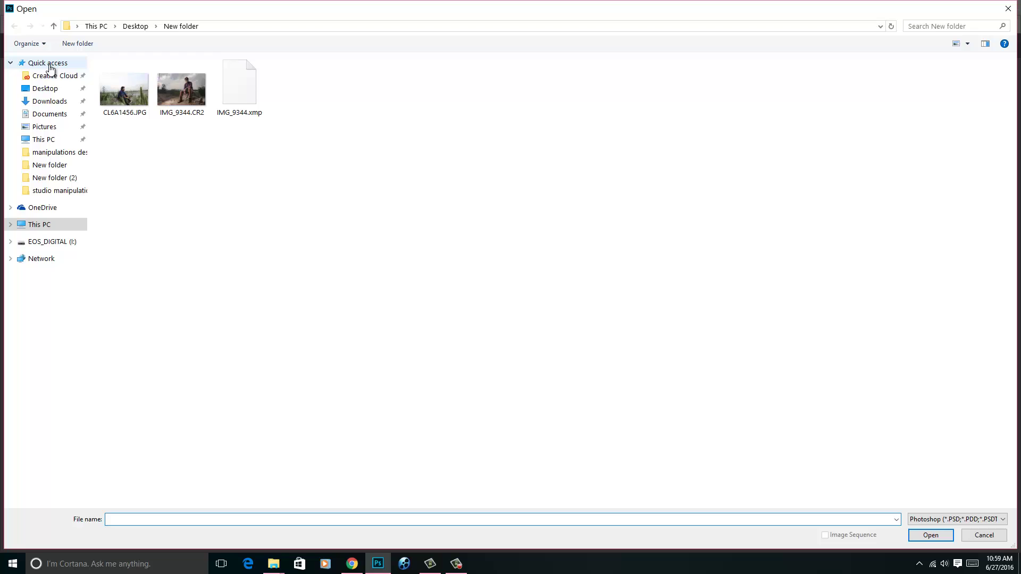
pyautogui.click(132, 102)
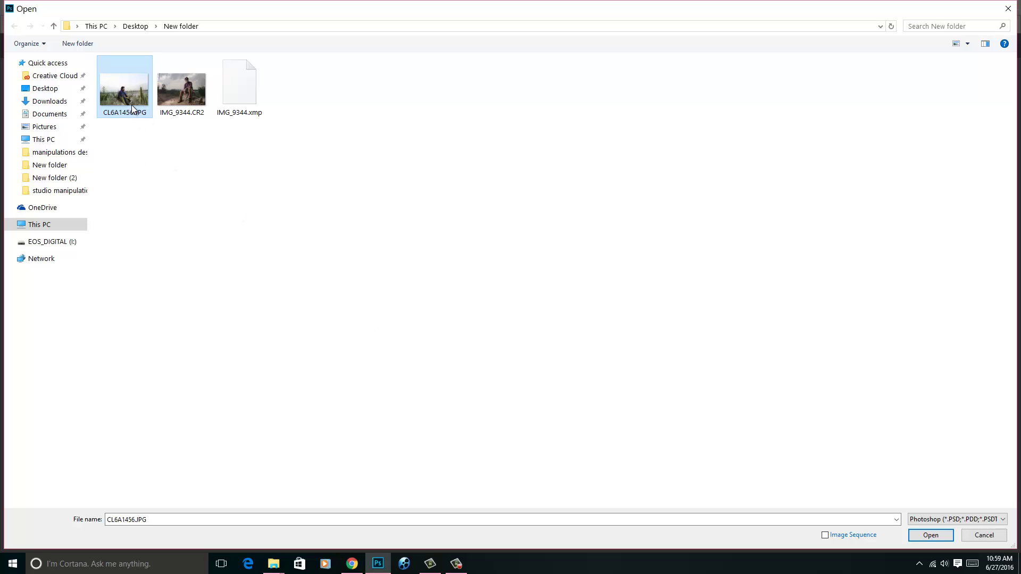
pyautogui.click(992, 519)
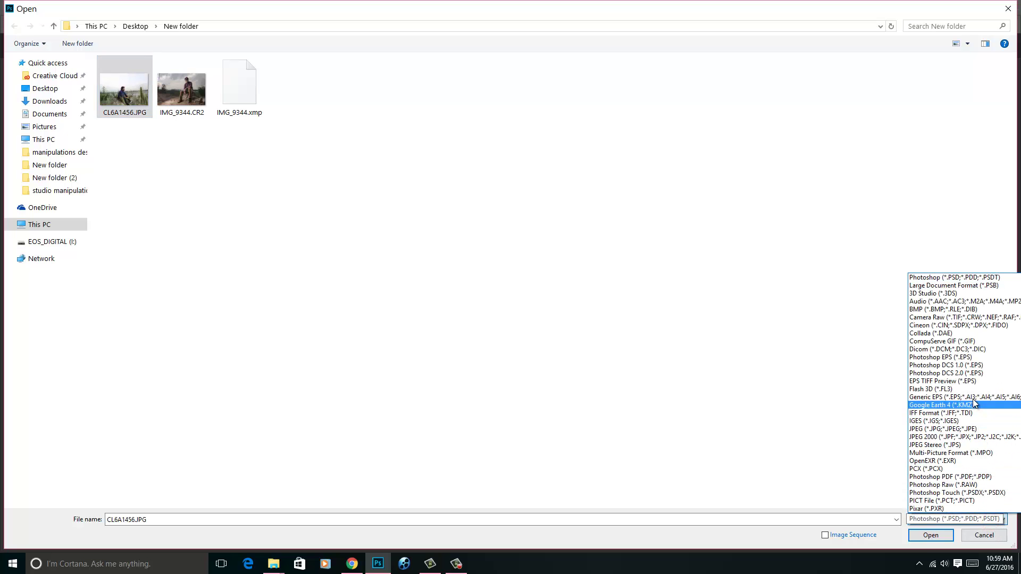
pyautogui.click(960, 318)
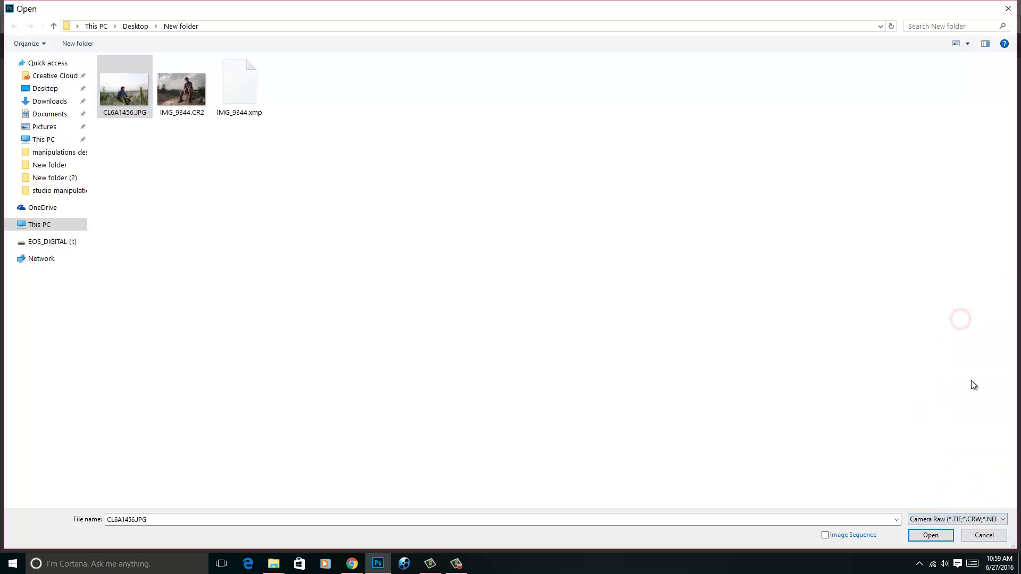
pyautogui.click(930, 535)
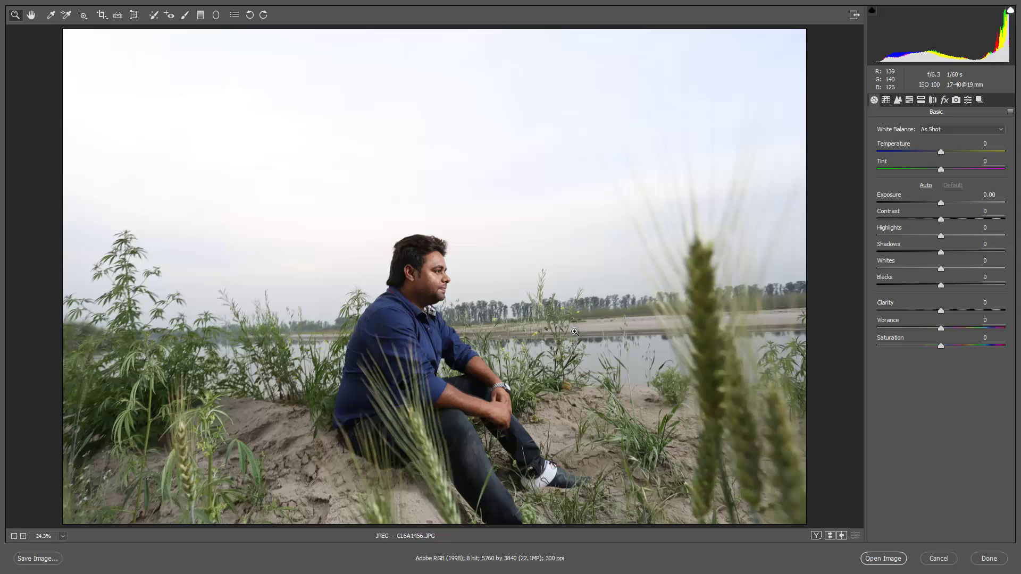
# Step: Raise Shadows to +52, give the sky Temperature -47 and Exposure -0.40, then open the image
pyautogui.click(941, 253)
pyautogui.moveTo(942, 254); pyautogui.dragTo(974, 251)
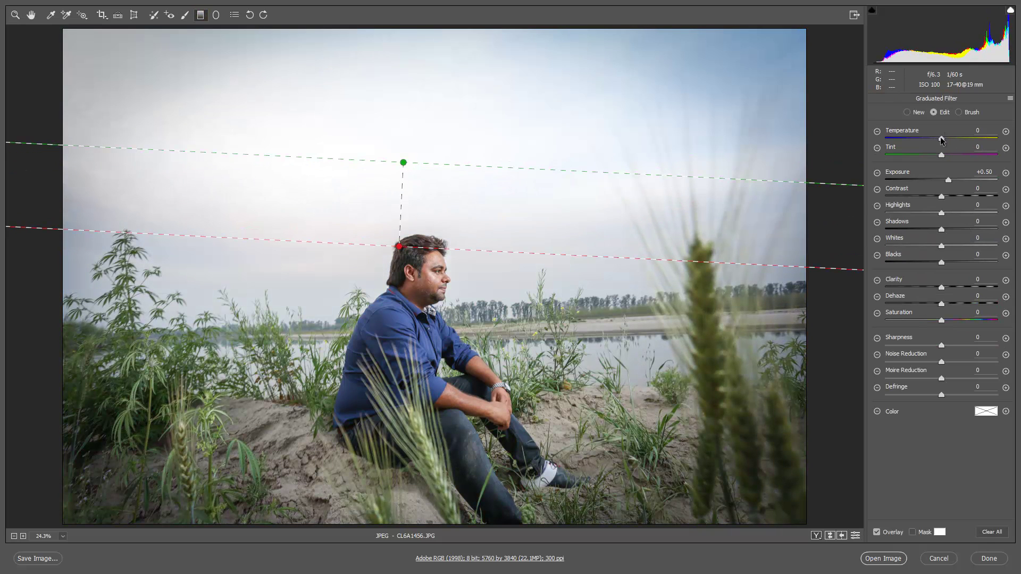
pyautogui.moveTo(941, 140); pyautogui.dragTo(913, 142)
pyautogui.moveTo(948, 179); pyautogui.dragTo(936, 179)
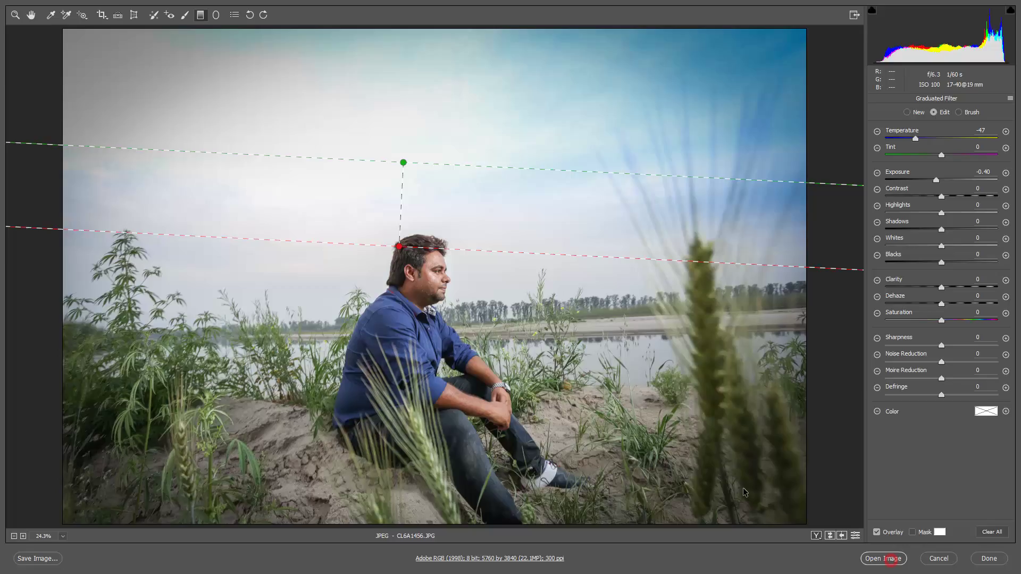
pyautogui.click(891, 559)
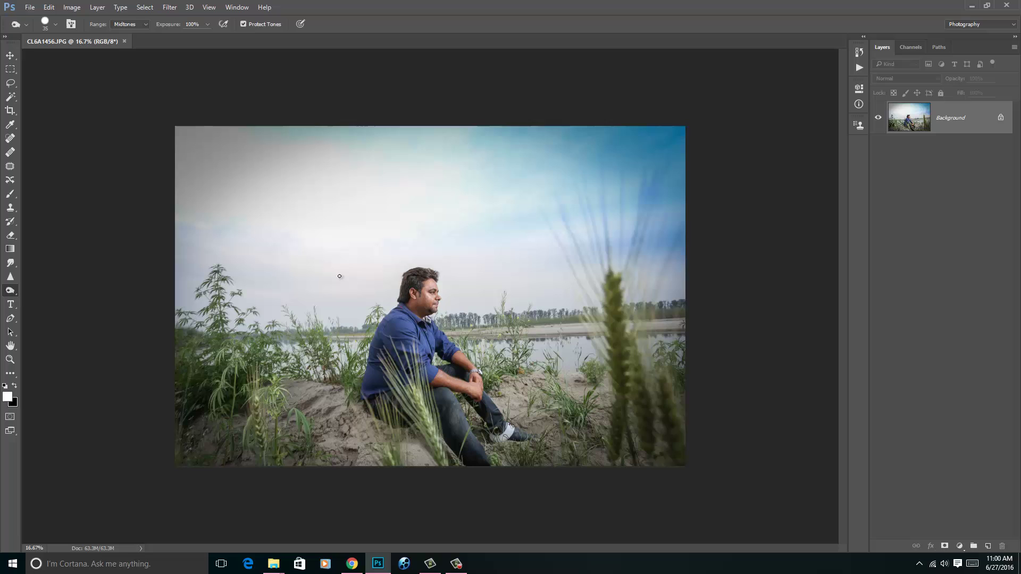
pyautogui.click(351, 564)
pyautogui.click(422, 22)
pyautogui.write('cam')
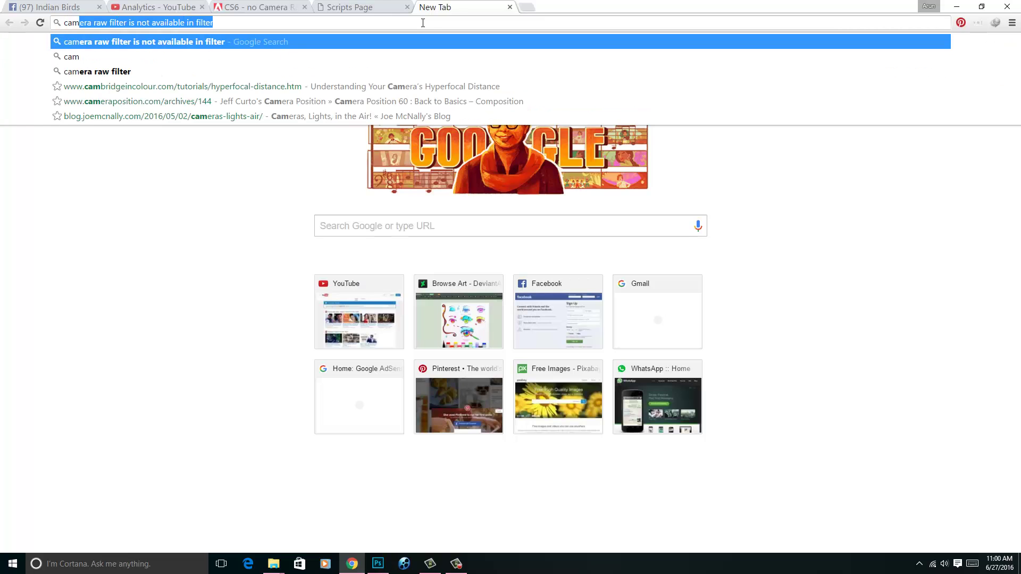
pyautogui.write('era raw')
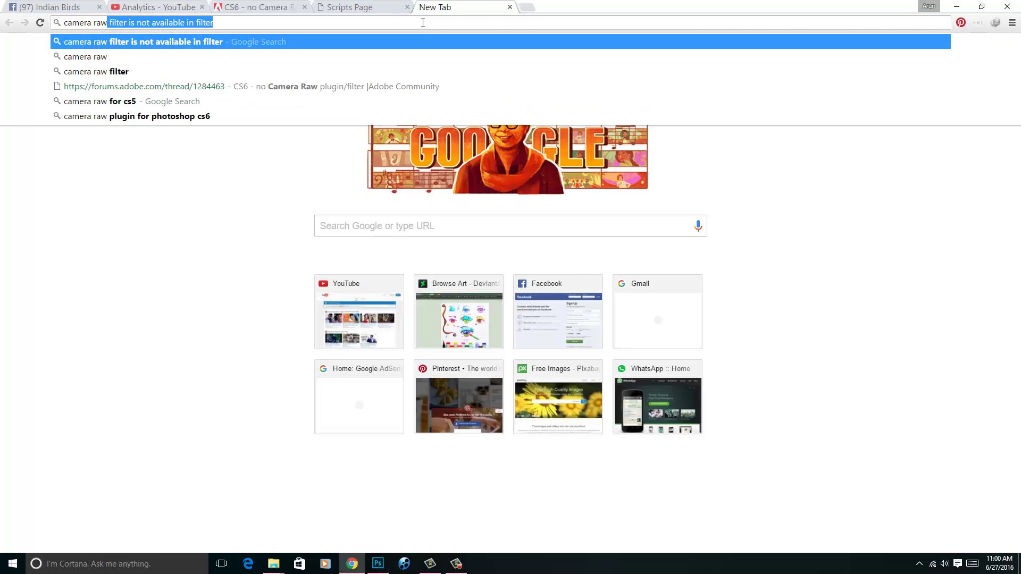
pyautogui.press('BackSpace')
pyautogui.press('Return')
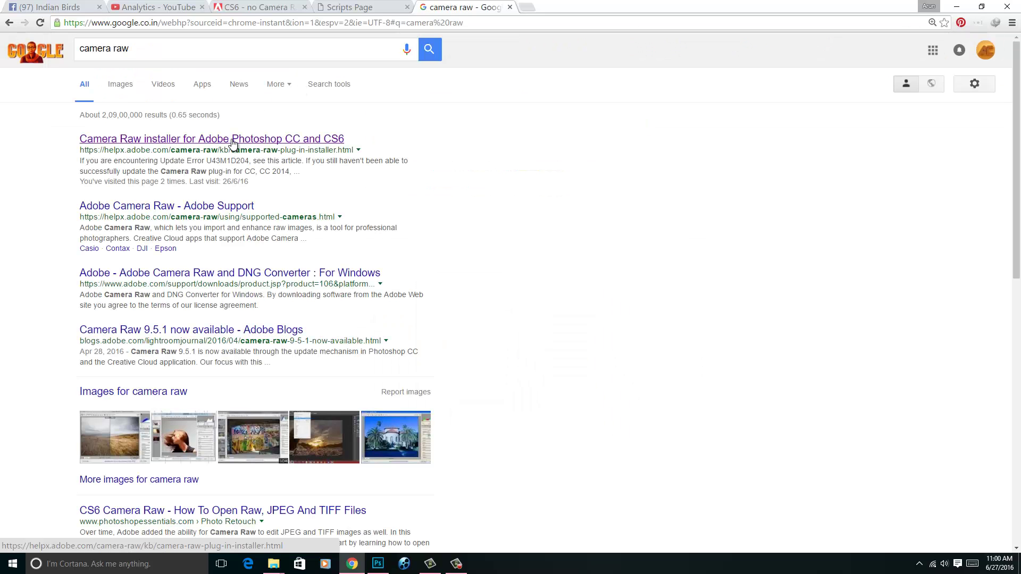
pyautogui.click(231, 143)
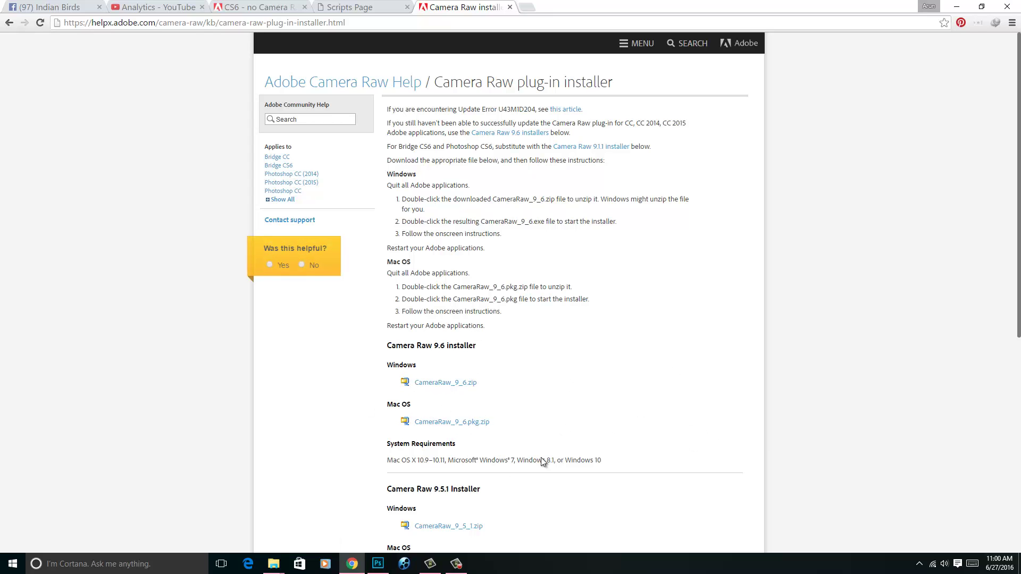
pyautogui.scroll(-3, 624, 428)
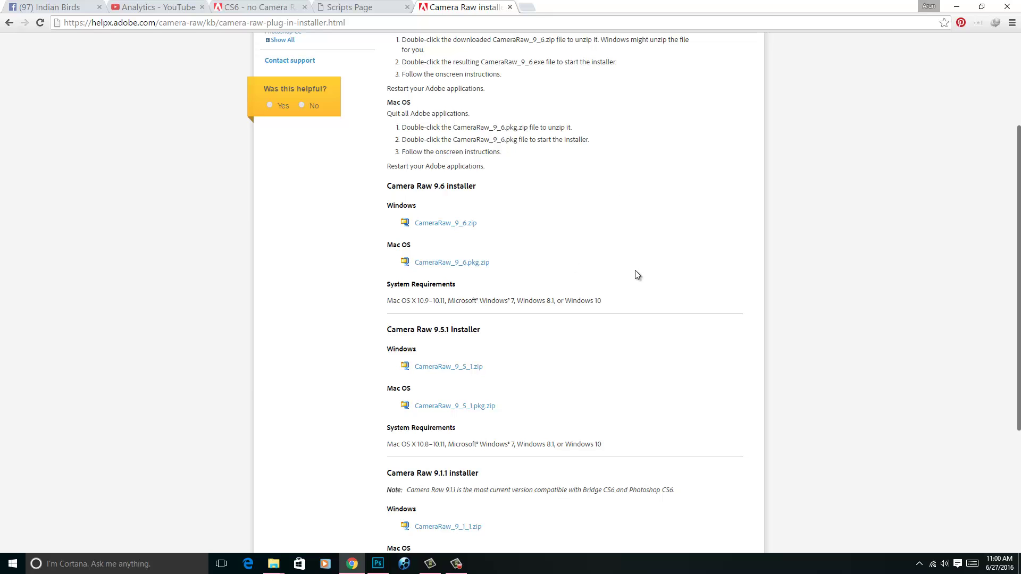
pyautogui.scroll(4, 663, 353)
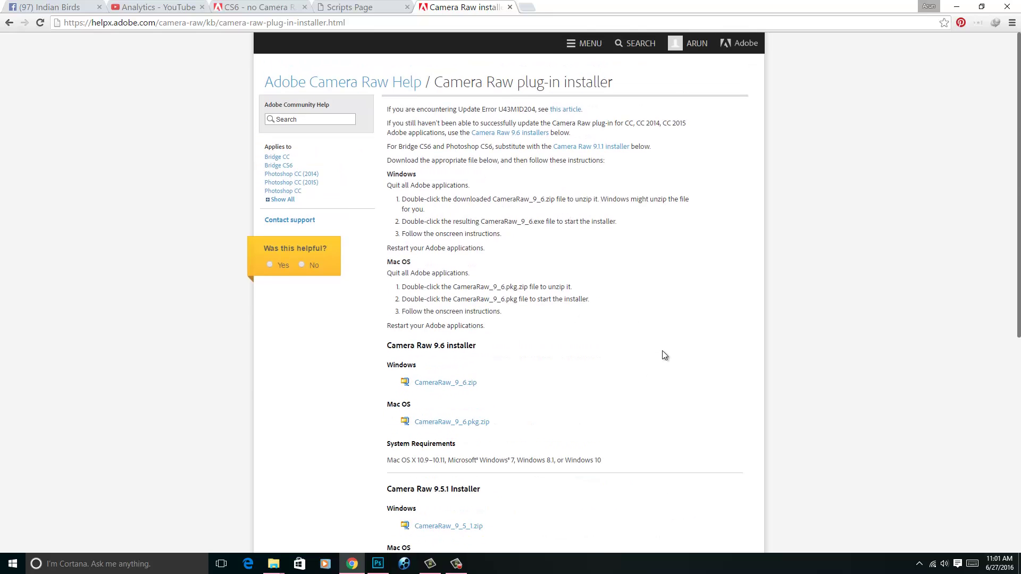
pyautogui.scroll(-5, 663, 353)
pyautogui.scroll(-2, 664, 355)
pyautogui.scroll(7, 664, 355)
pyautogui.click(378, 564)
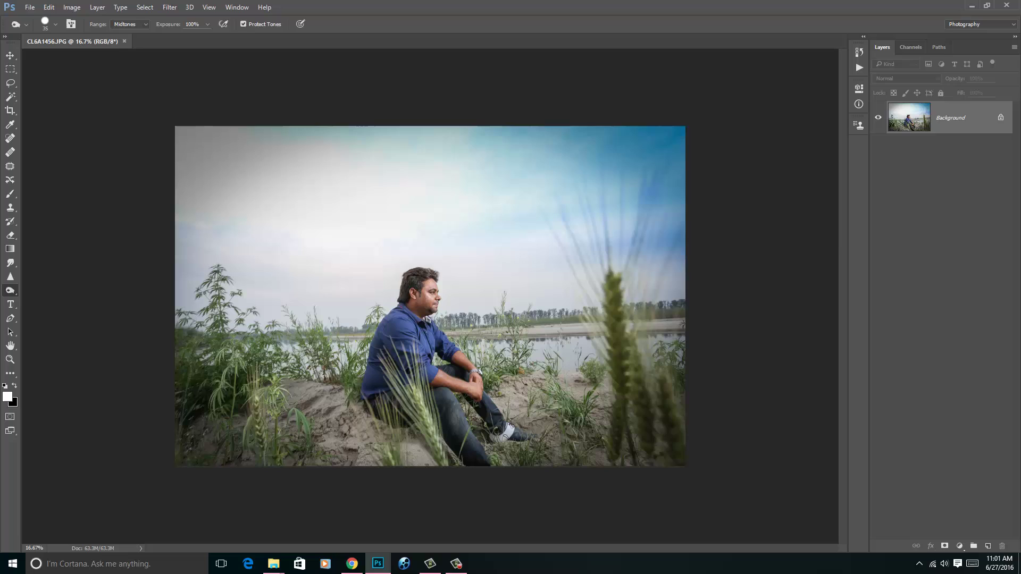